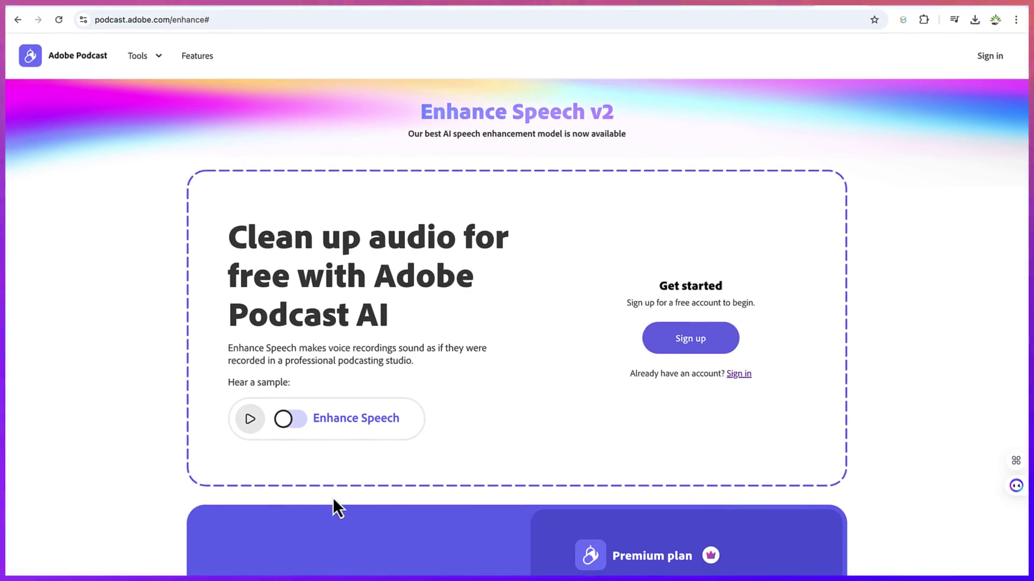
Step: Scroll through the Enhance Speech v2 page, then switch the sample recording to its enhanced version
{"action": "scroll", "coordinate": [445, 458], "scroll_direction": "down", "scroll_amount": 3}
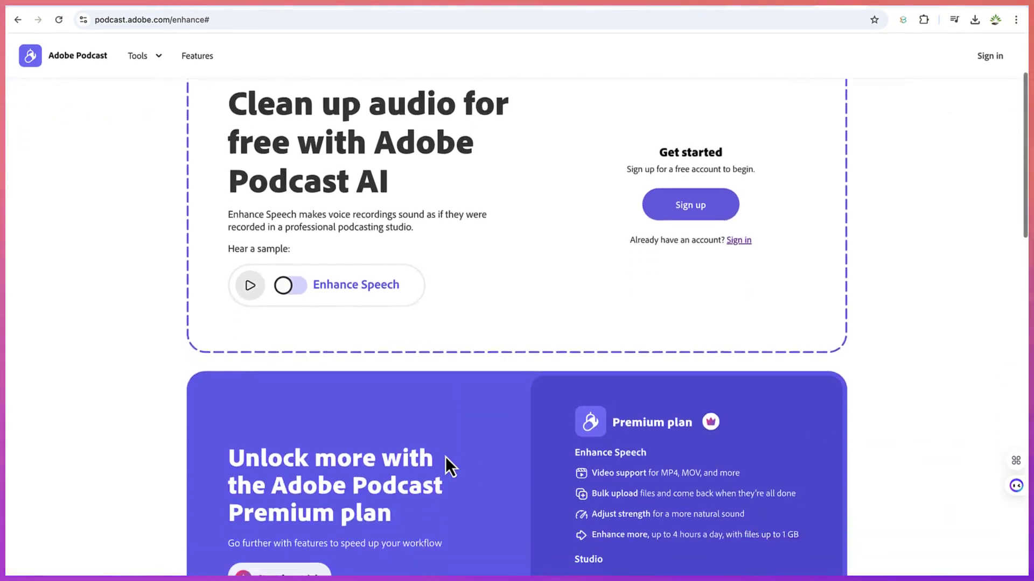
{"action": "scroll", "coordinate": [446, 458], "scroll_direction": "down", "scroll_amount": 3}
{"action": "scroll", "coordinate": [446, 457], "scroll_direction": "up", "scroll_amount": 4}
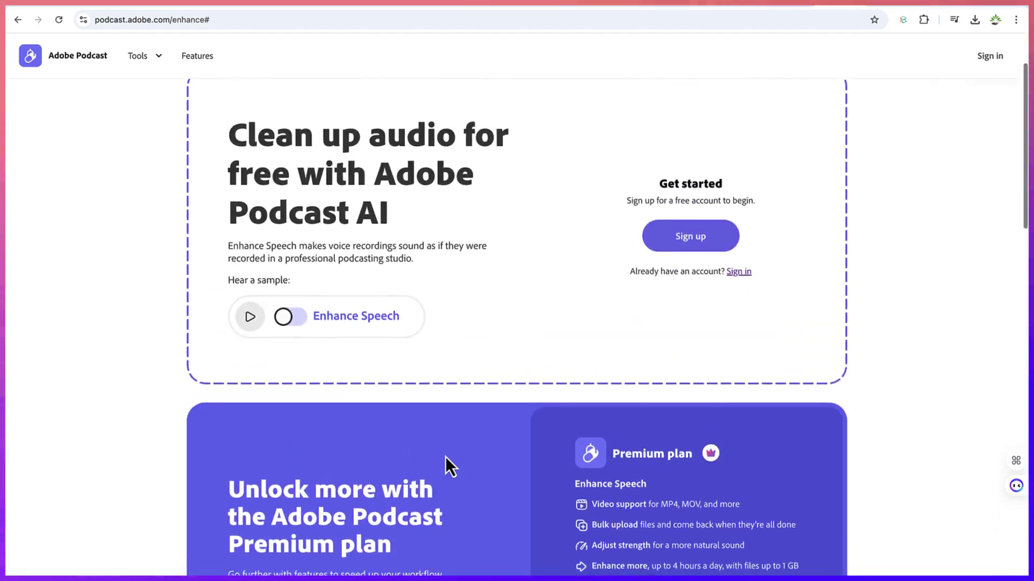
{"action": "scroll", "coordinate": [444, 457], "scroll_direction": "up", "scroll_amount": 2}
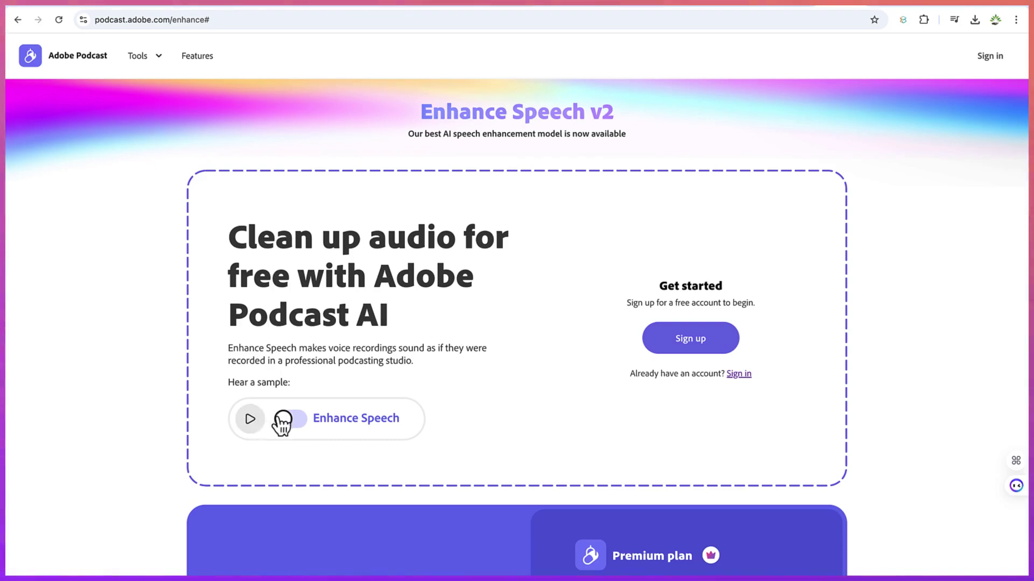
{"action": "left_click", "coordinate": [289, 423]}
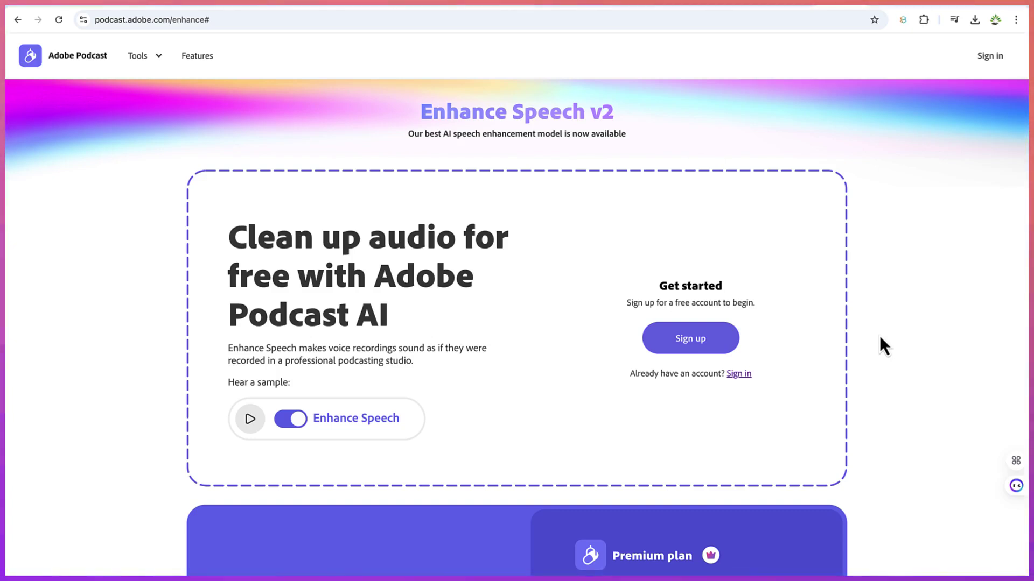
Step: Start a free Adobe account sign-up and choose to continue with Google
{"action": "left_click", "coordinate": [147, 21]}
{"action": "left_click", "coordinate": [173, 22]}
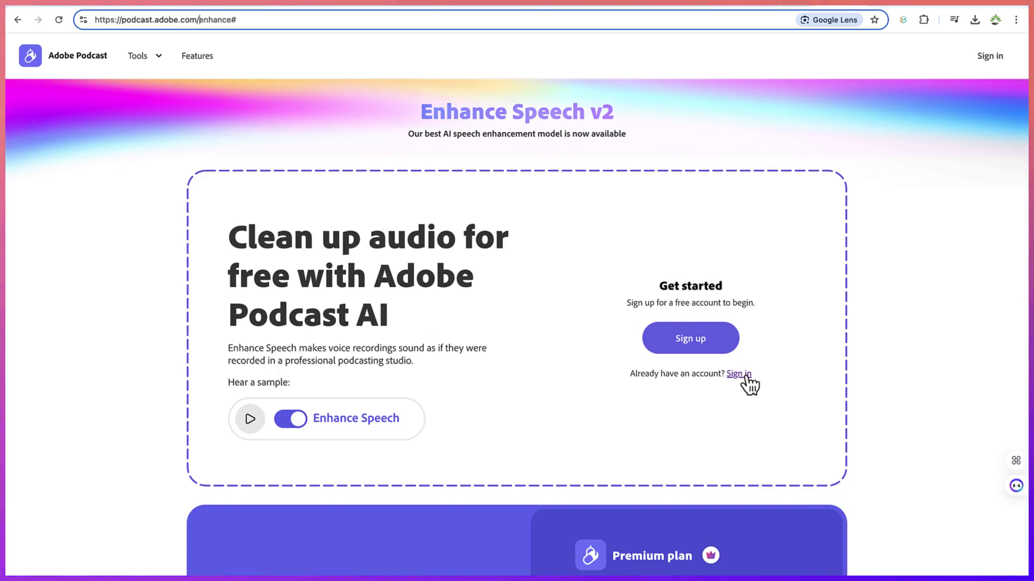
{"action": "left_click", "coordinate": [707, 345]}
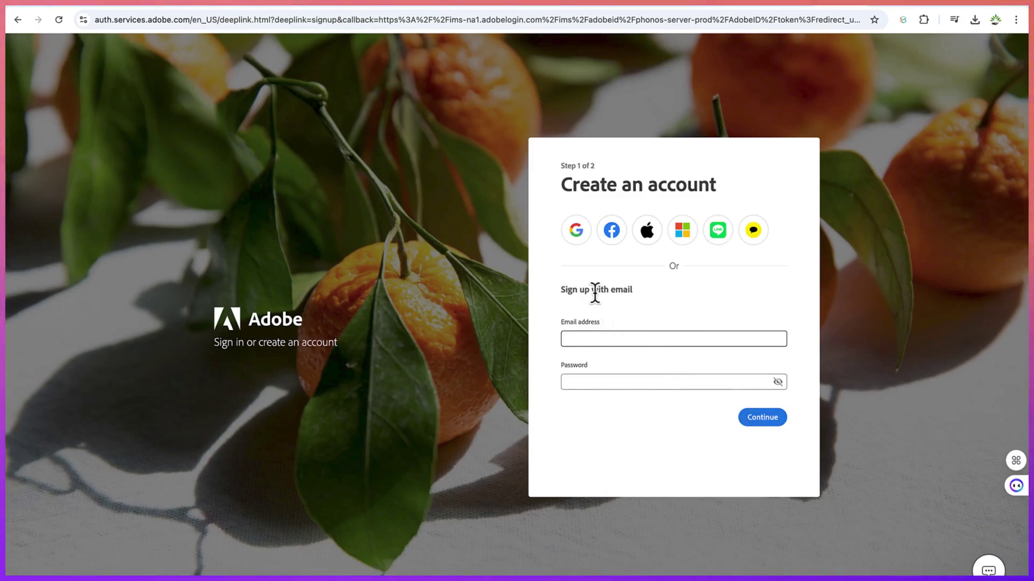
{"action": "left_click", "coordinate": [573, 232]}
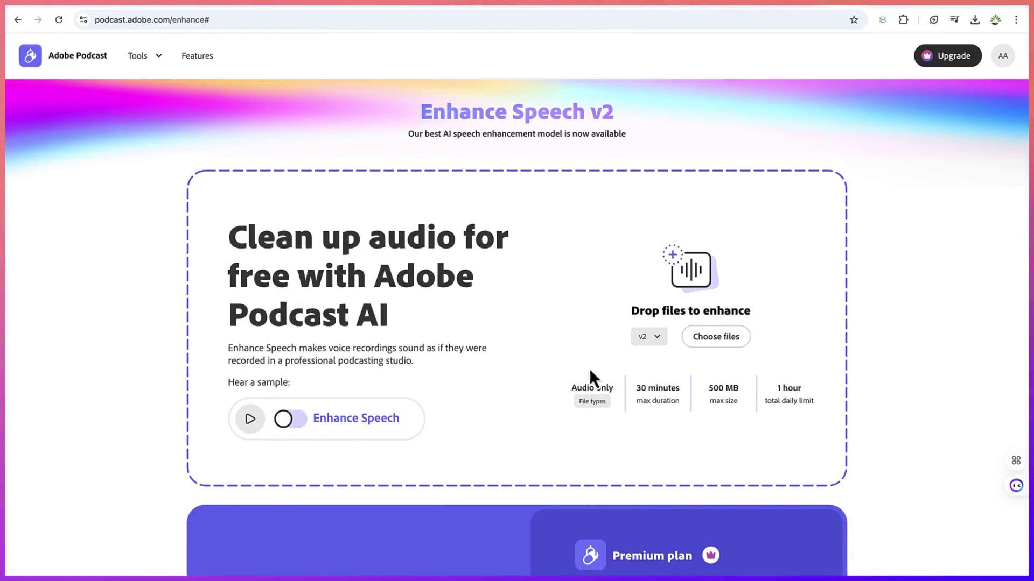
Step: After signing in, reselect v2 in the enhancement model version dropdown
{"action": "mouse_move", "coordinate": [575, 404]}
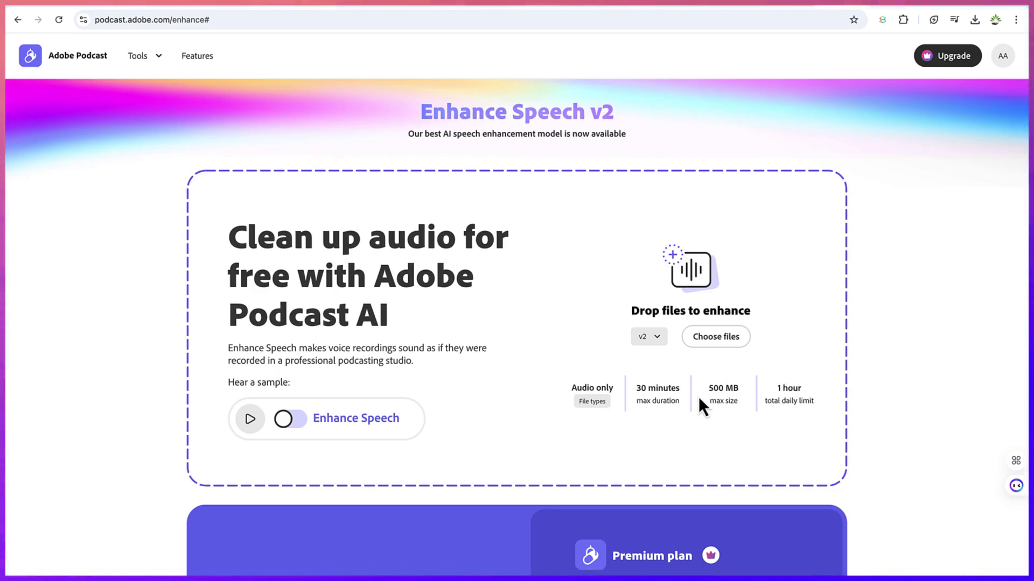
{"action": "left_click", "coordinate": [656, 338]}
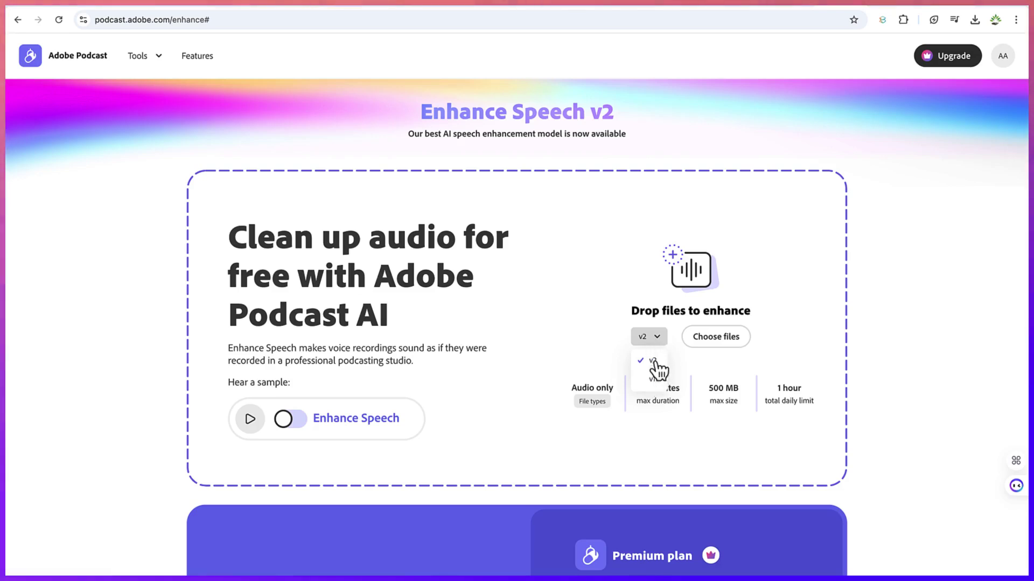
{"action": "left_click", "coordinate": [653, 360]}
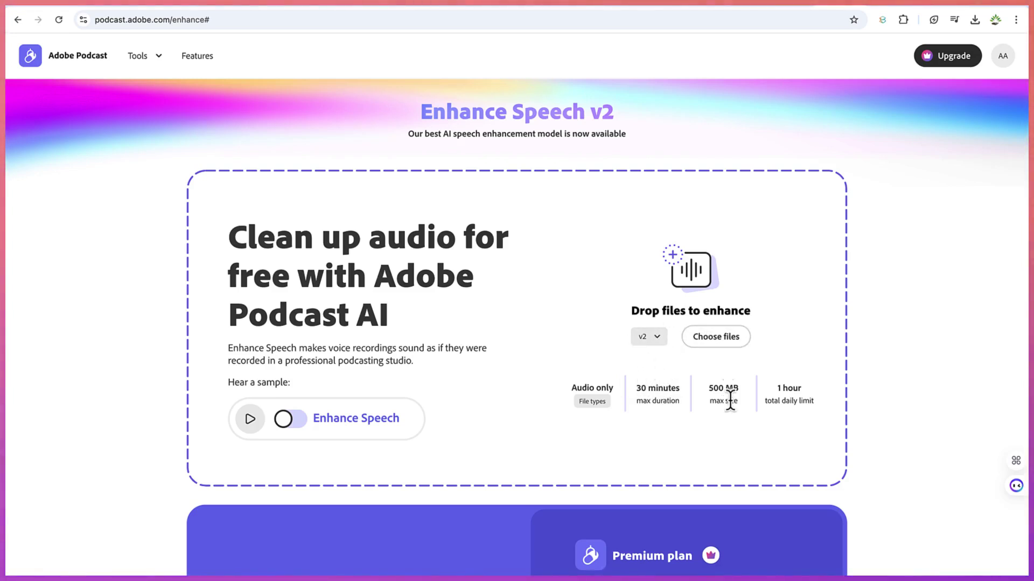
Step: Upload magic light ai.mp3 from the Magic Light AI folder for enhancement
{"action": "left_click", "coordinate": [715, 339]}
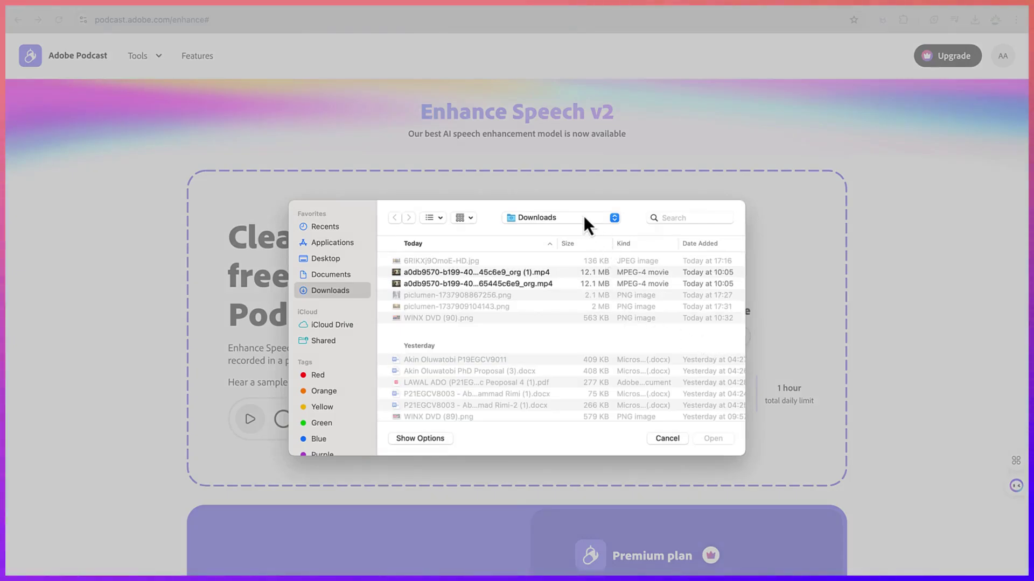
{"action": "left_click", "coordinate": [584, 218]}
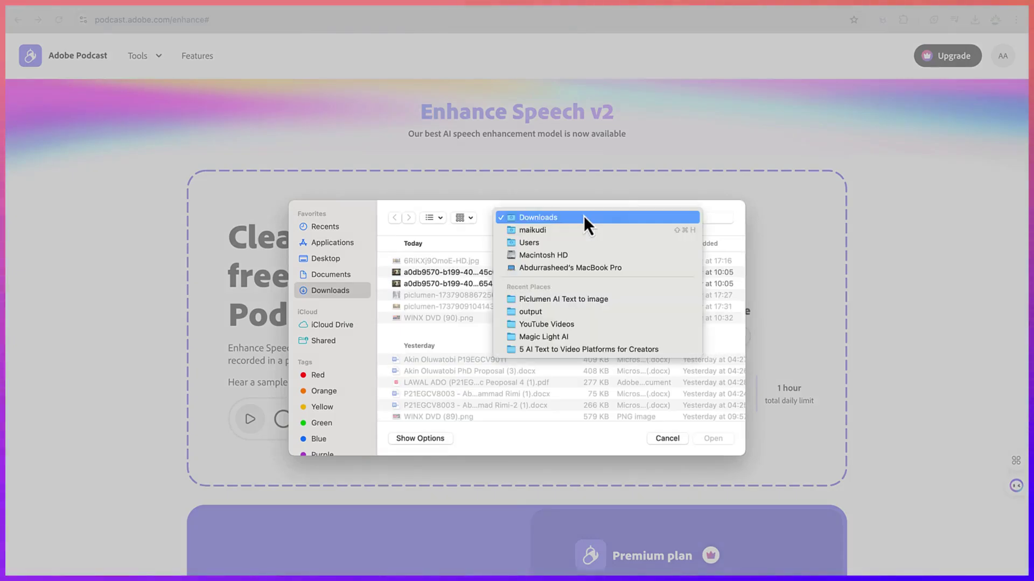
{"action": "left_click", "coordinate": [594, 317]}
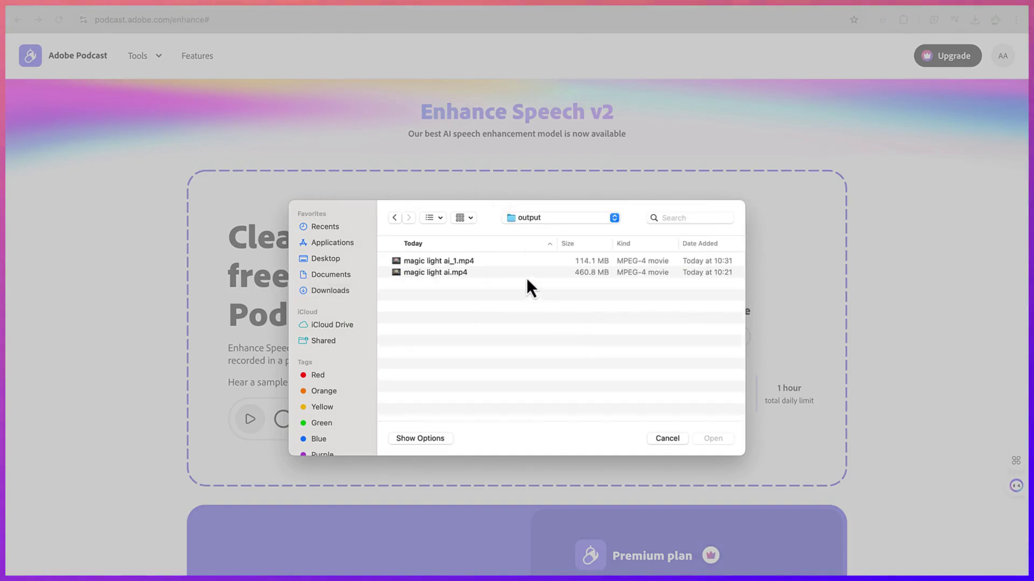
{"action": "left_click", "coordinate": [549, 220]}
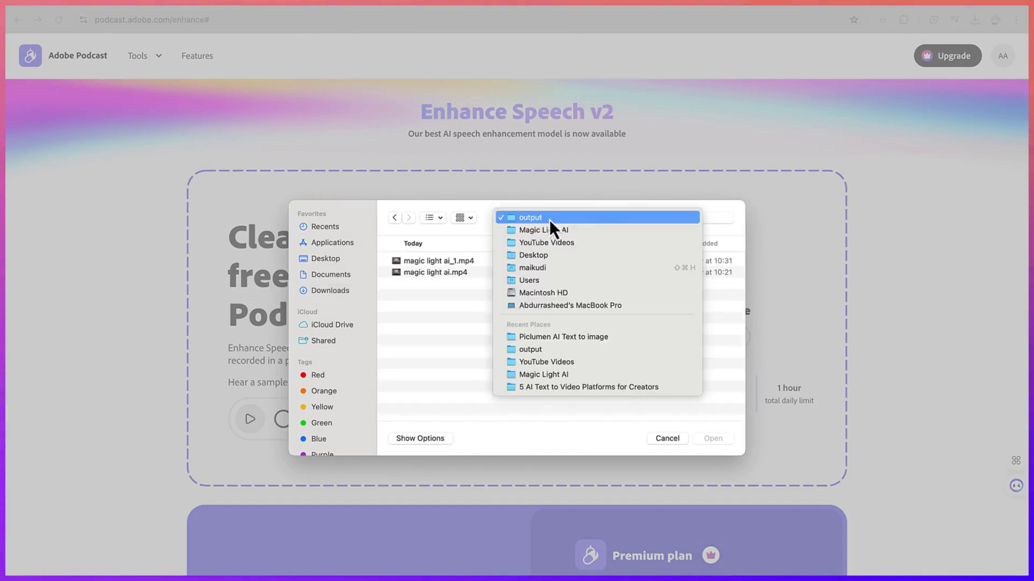
{"action": "left_click", "coordinate": [580, 373]}
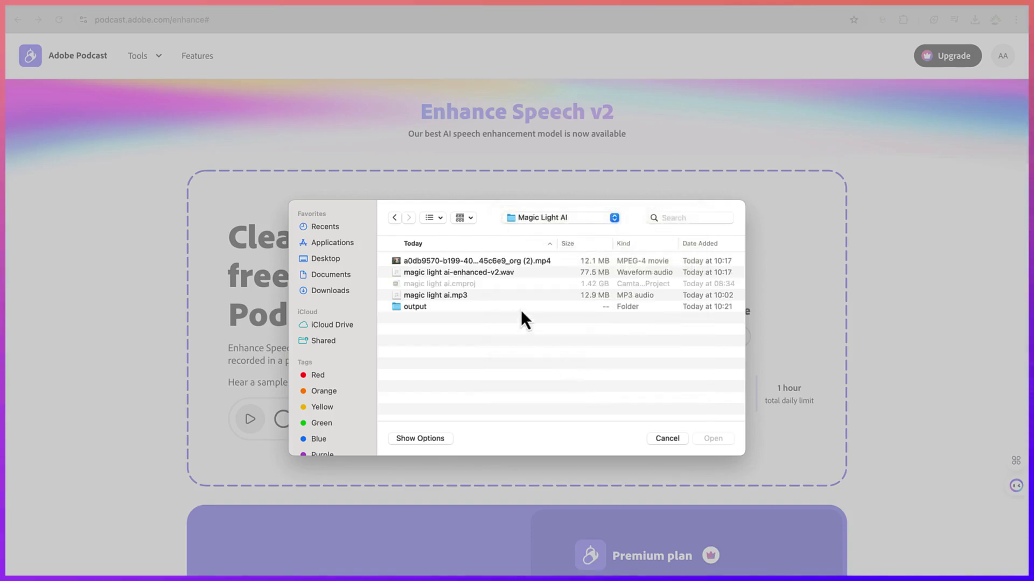
{"action": "left_click", "coordinate": [514, 299]}
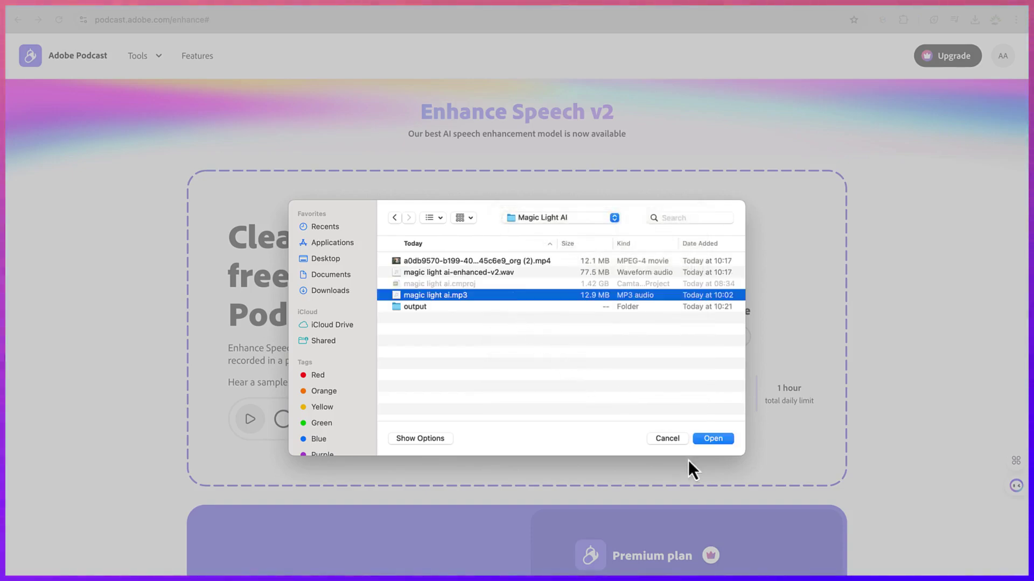
{"action": "left_click", "coordinate": [702, 440]}
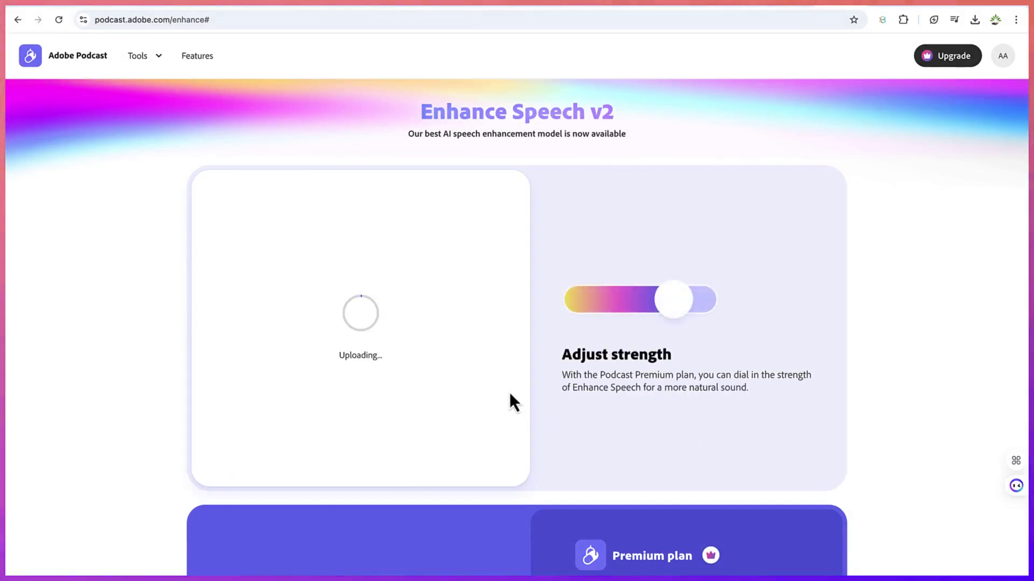
{"action": "mouse_move", "coordinate": [365, 305]}
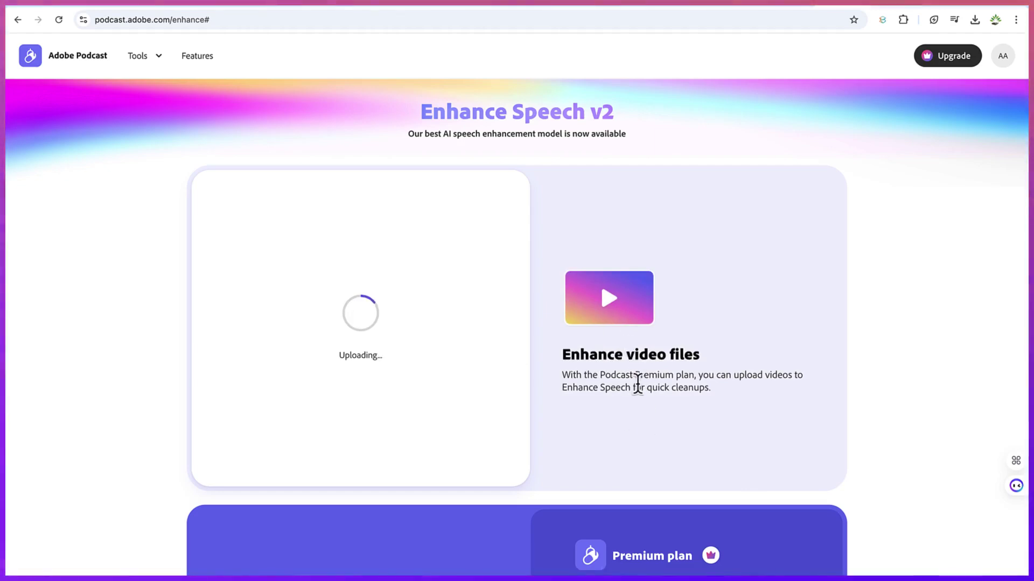
{"action": "scroll", "coordinate": [636, 385], "scroll_direction": "down", "scroll_amount": 6}
{"action": "scroll", "coordinate": [638, 386], "scroll_direction": "up", "scroll_amount": 6}
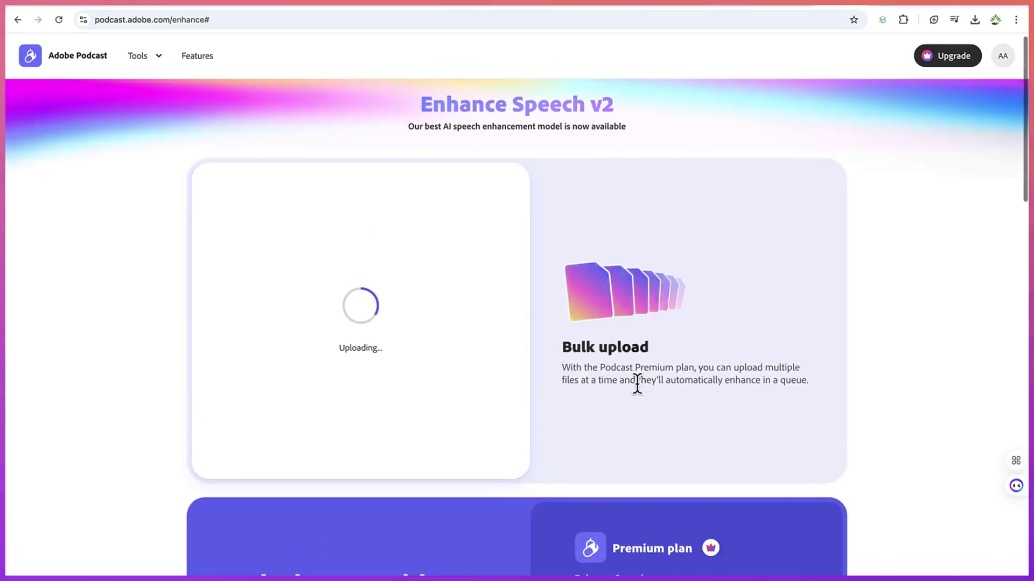
{"action": "scroll", "coordinate": [725, 499], "scroll_direction": "down", "scroll_amount": 8}
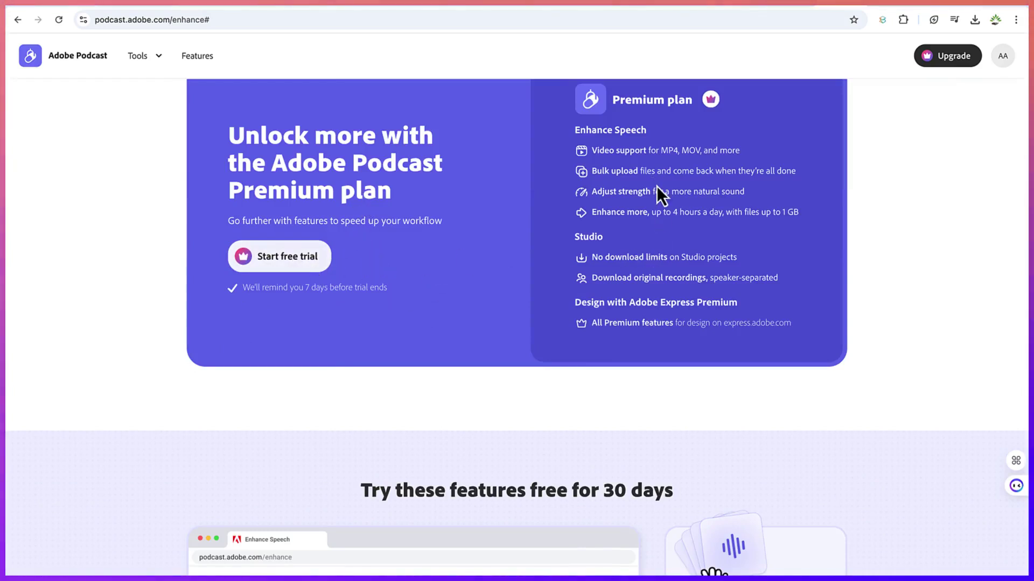
{"action": "scroll", "coordinate": [657, 186], "scroll_direction": "up", "scroll_amount": 1}
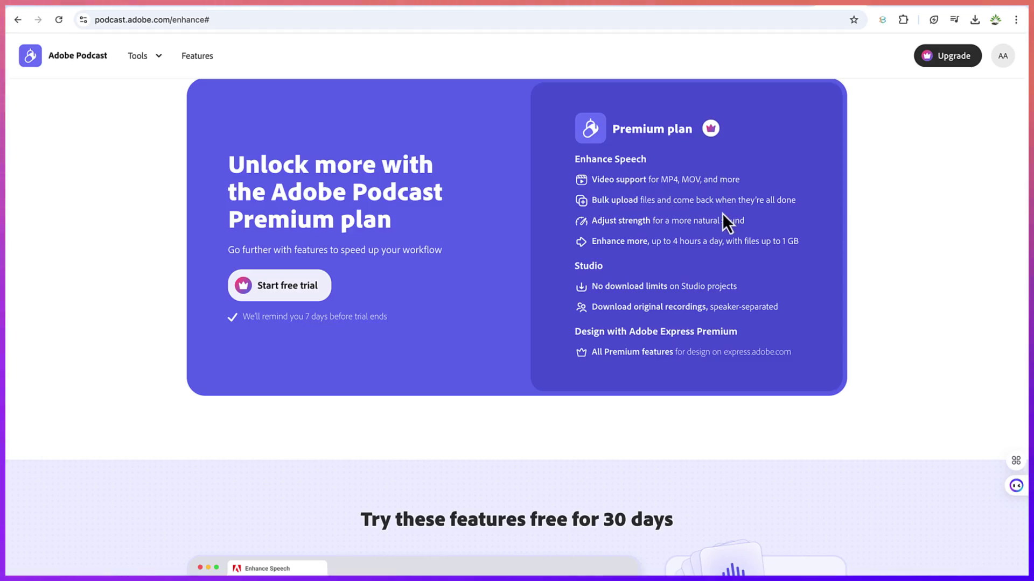
{"action": "scroll", "coordinate": [688, 256], "scroll_direction": "down", "scroll_amount": 3}
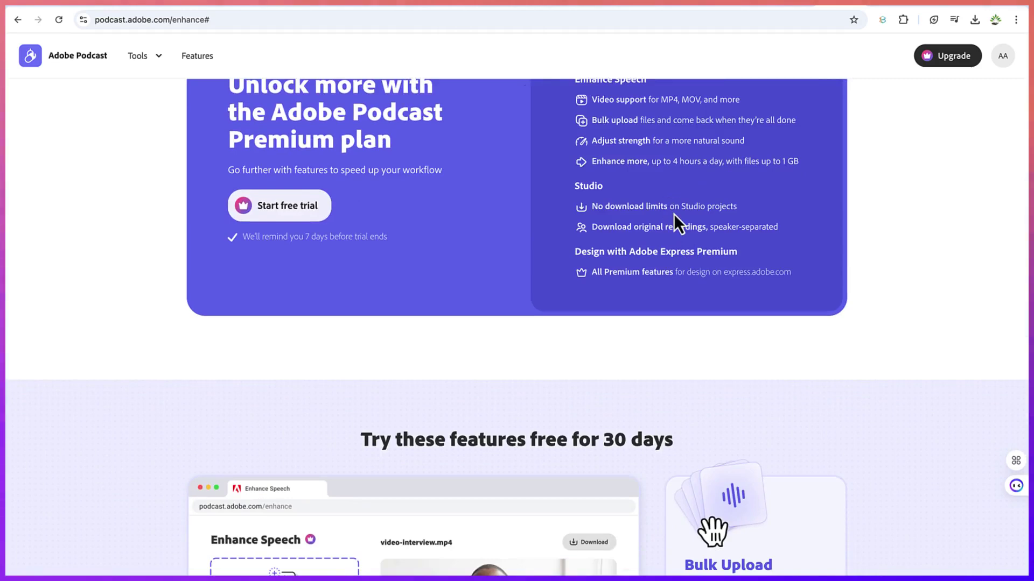
{"action": "scroll", "coordinate": [674, 214], "scroll_direction": "down", "scroll_amount": 5}
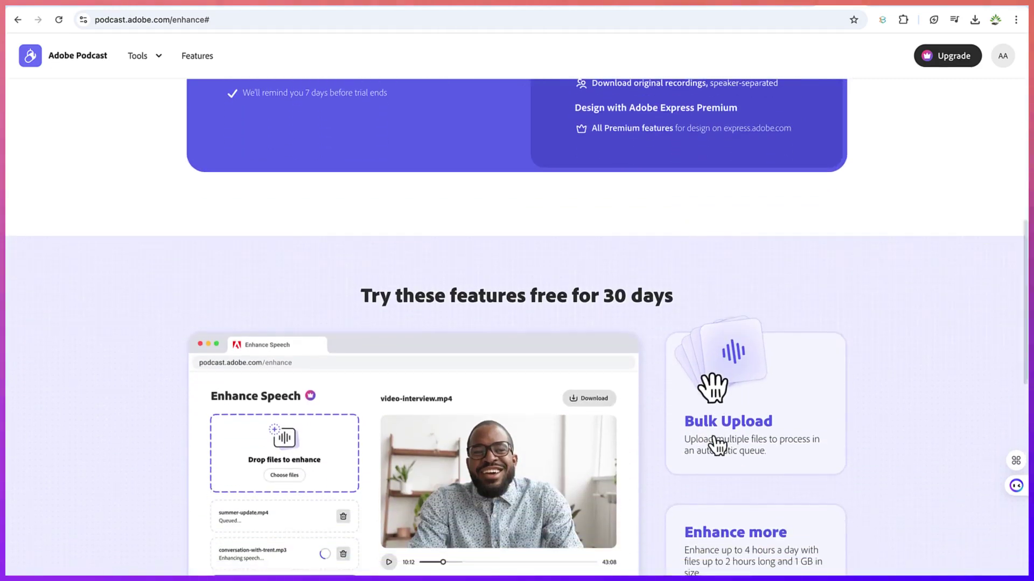
{"action": "scroll", "coordinate": [713, 295], "scroll_direction": "down", "scroll_amount": 7}
{"action": "scroll", "coordinate": [717, 446], "scroll_direction": "down", "scroll_amount": 3}
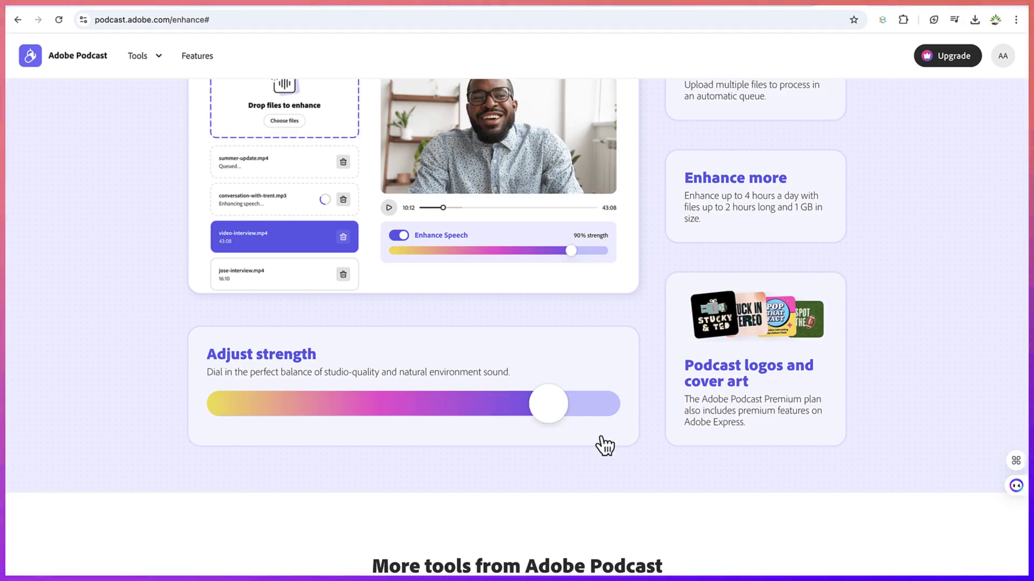
Step: Scroll past More tools and the footer, then back up to the ready magic light ai-enhanced-v2.wav card
{"action": "scroll", "coordinate": [602, 445], "scroll_direction": "down", "scroll_amount": 6}
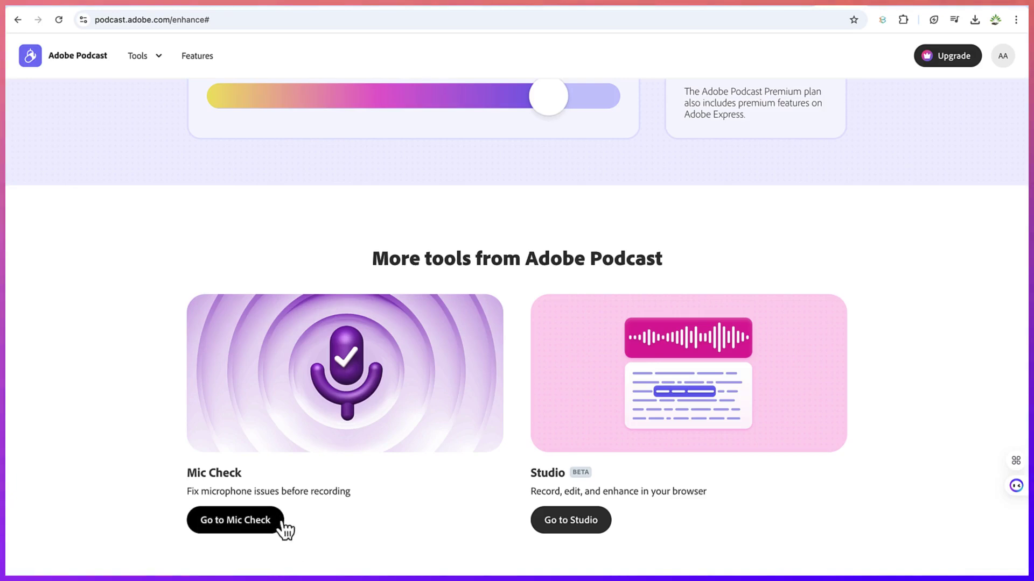
{"action": "left_click", "coordinate": [580, 518]}
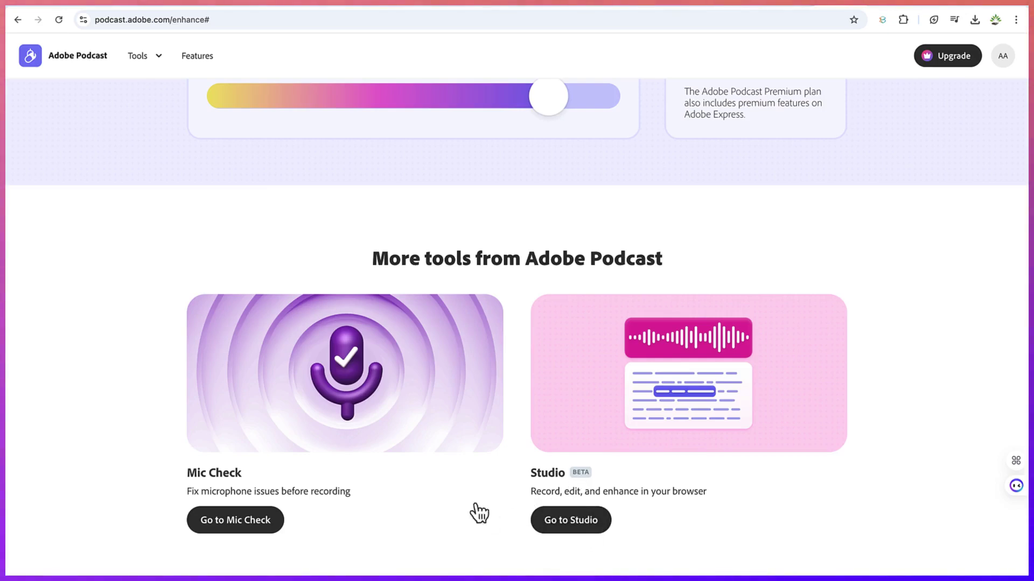
{"action": "scroll", "coordinate": [455, 489], "scroll_direction": "down", "scroll_amount": 3}
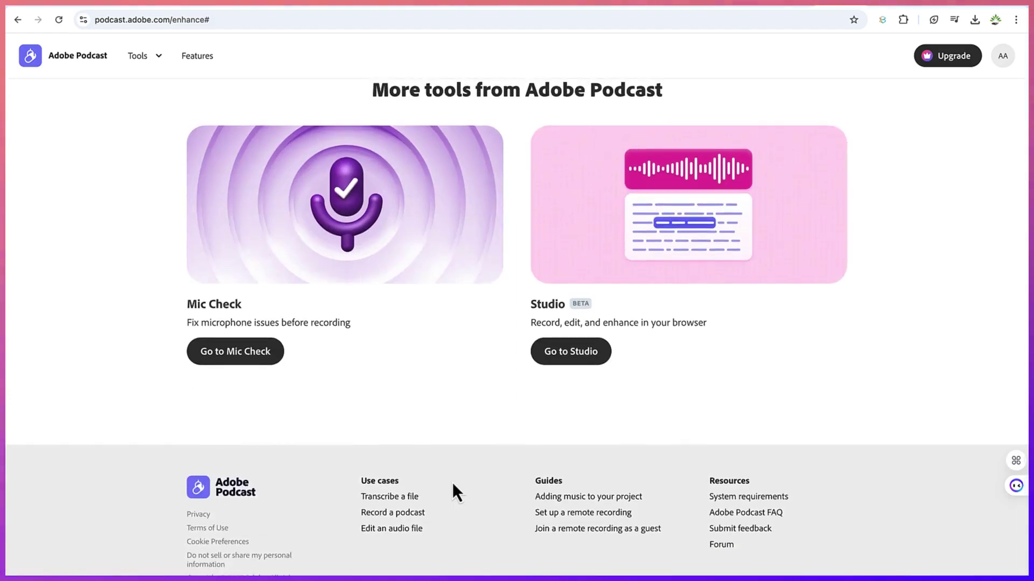
{"action": "scroll", "coordinate": [407, 386], "scroll_direction": "up", "scroll_amount": 8}
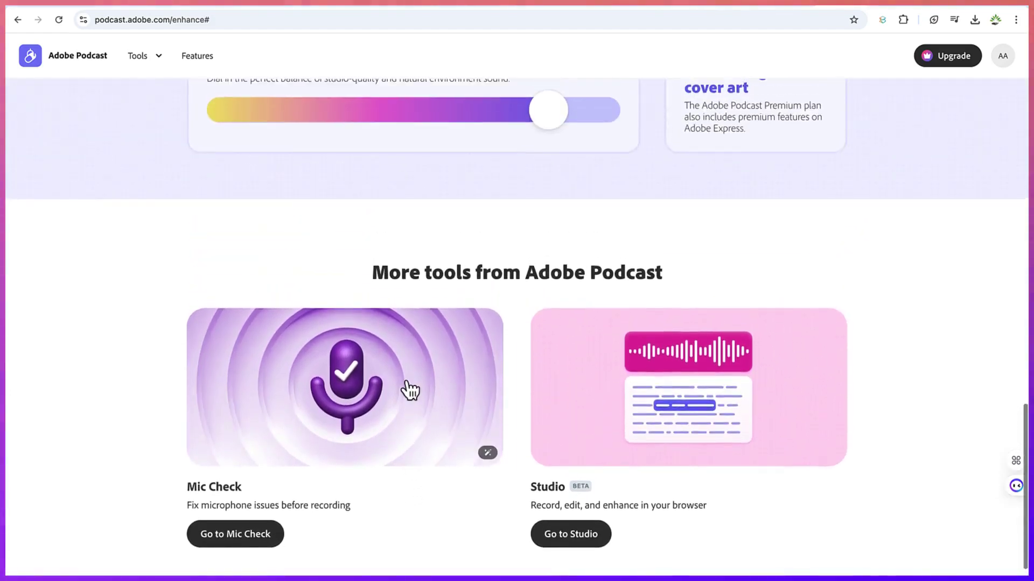
{"action": "scroll", "coordinate": [409, 390], "scroll_direction": "up", "scroll_amount": 15}
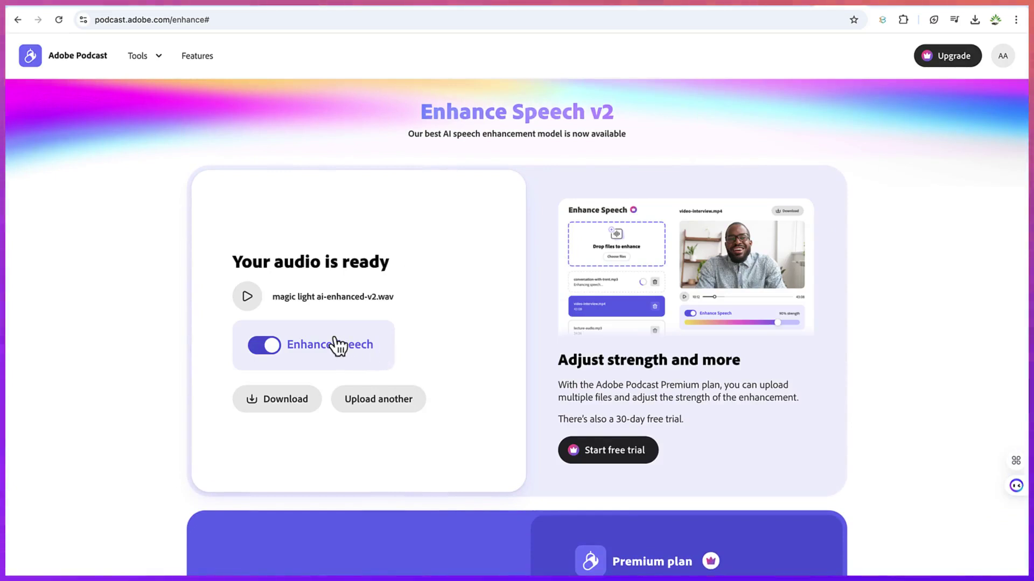
Step: Turn Enhance Speech off and play the original magic light ai.mp3
{"action": "left_click", "coordinate": [265, 349]}
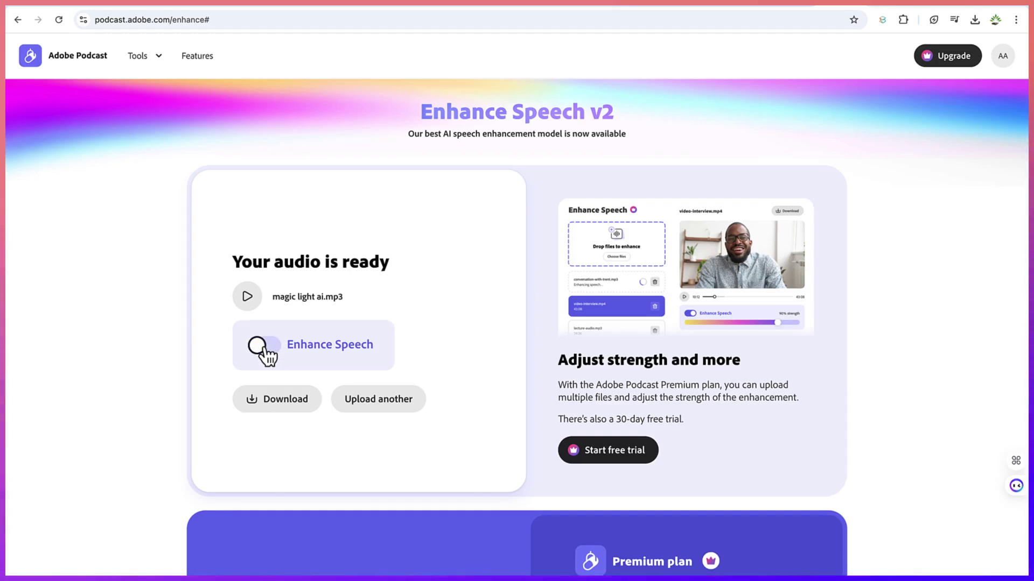
{"action": "left_click", "coordinate": [247, 299]}
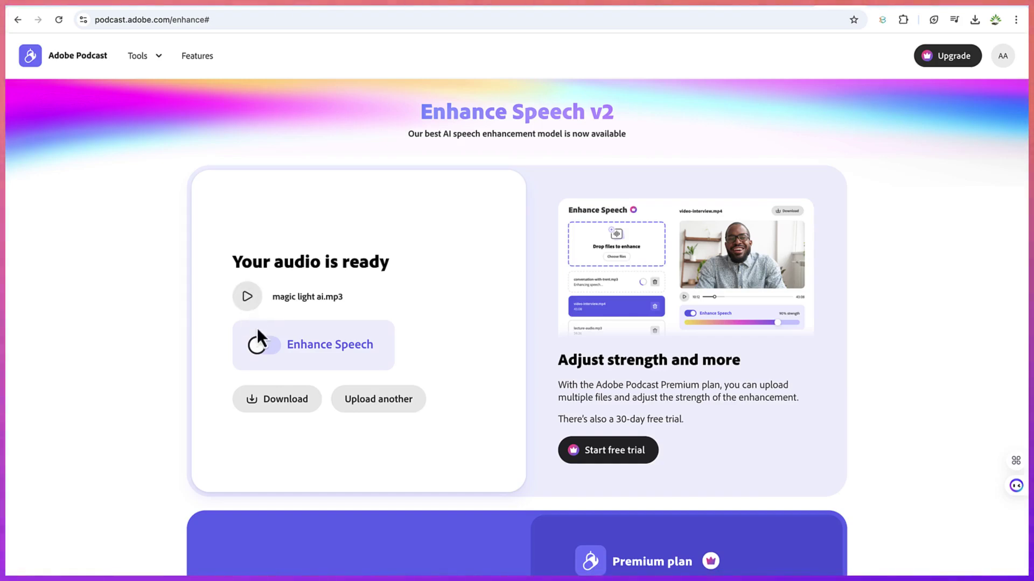
Step: Turn Enhance Speech back on, play magic light ai-enhanced-v2.wav, then pause it
{"action": "left_click", "coordinate": [259, 347]}
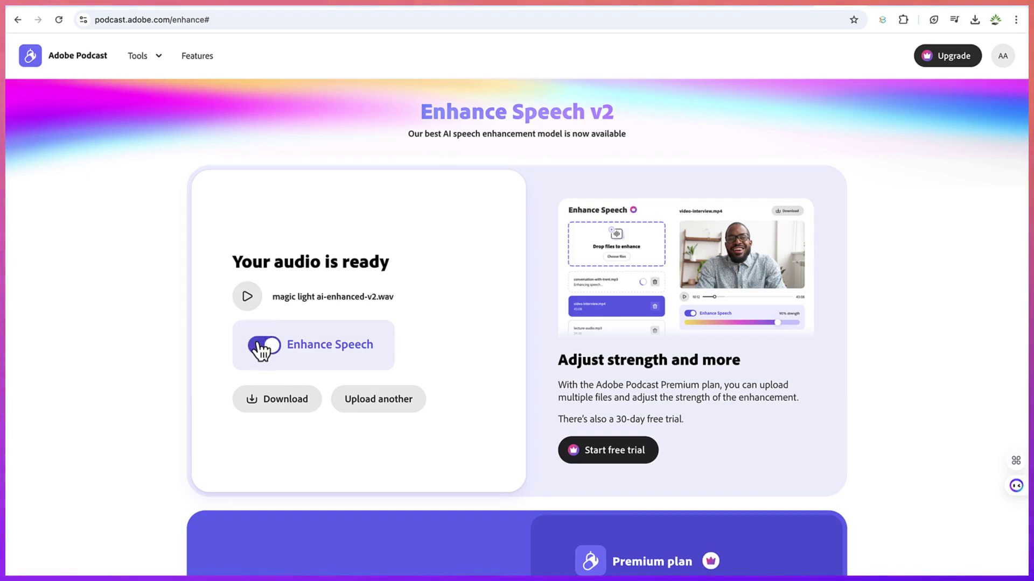
{"action": "left_click", "coordinate": [248, 299]}
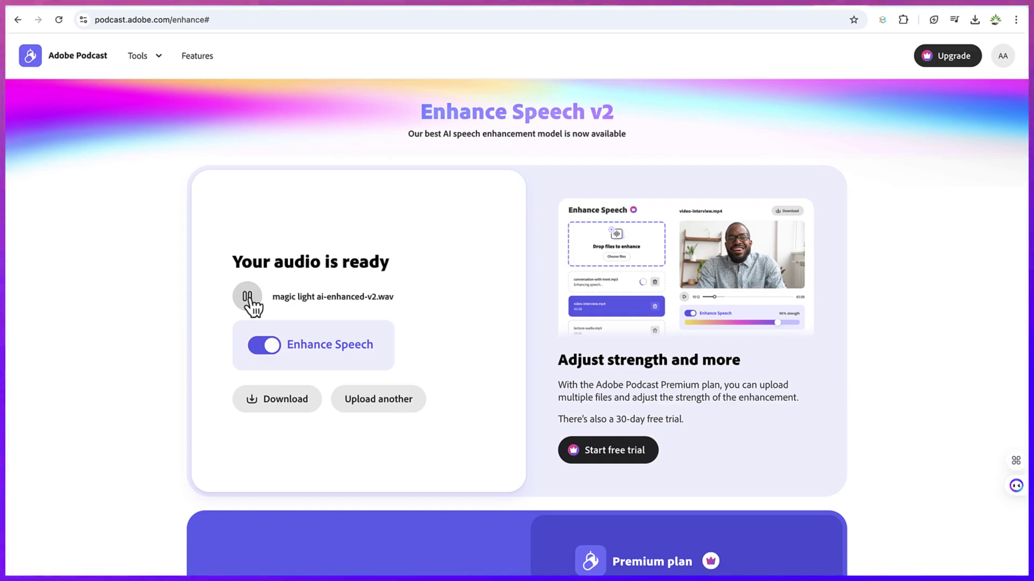
{"action": "left_click", "coordinate": [248, 300]}
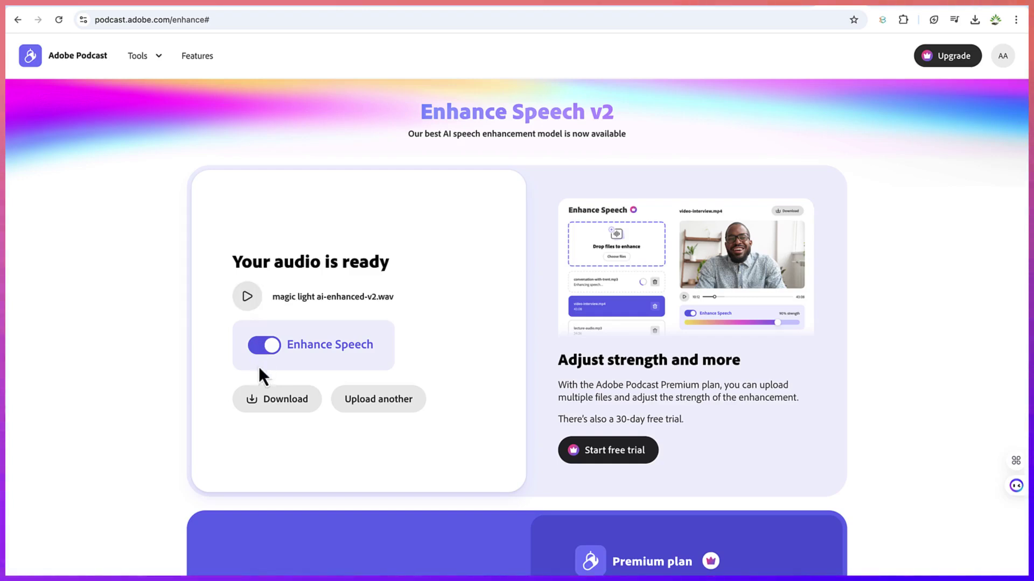
Step: Download magic light ai-enhanced-v2.wav and check its progress in Chrome's download history
{"action": "left_click", "coordinate": [281, 405]}
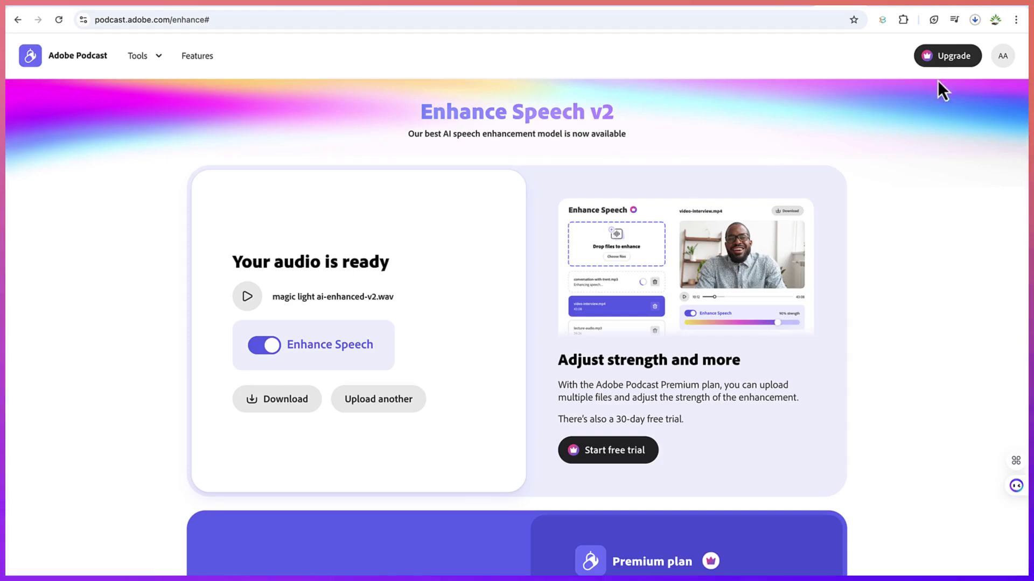
{"action": "left_click", "coordinate": [975, 20]}
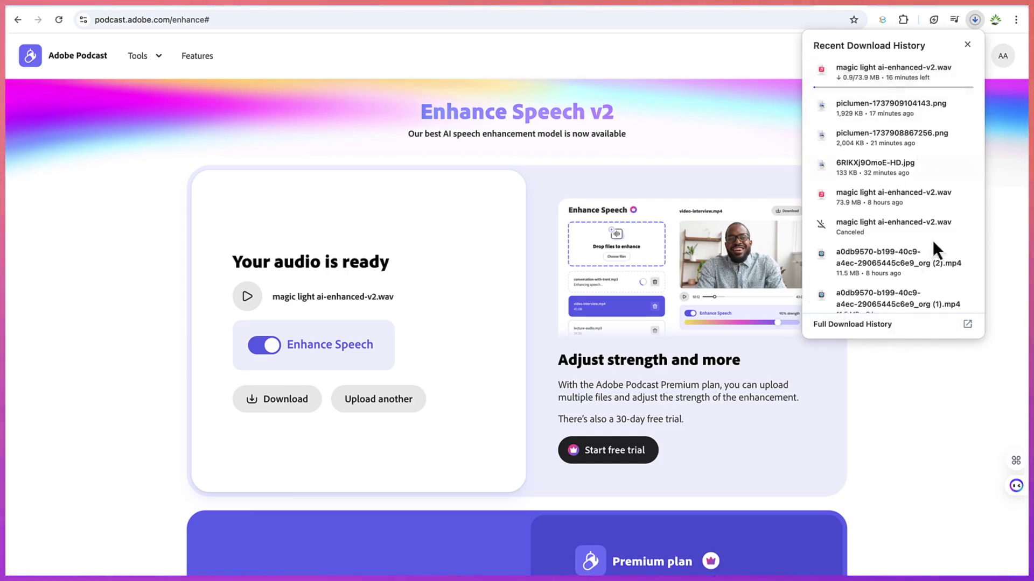
{"action": "left_click", "coordinate": [923, 383]}
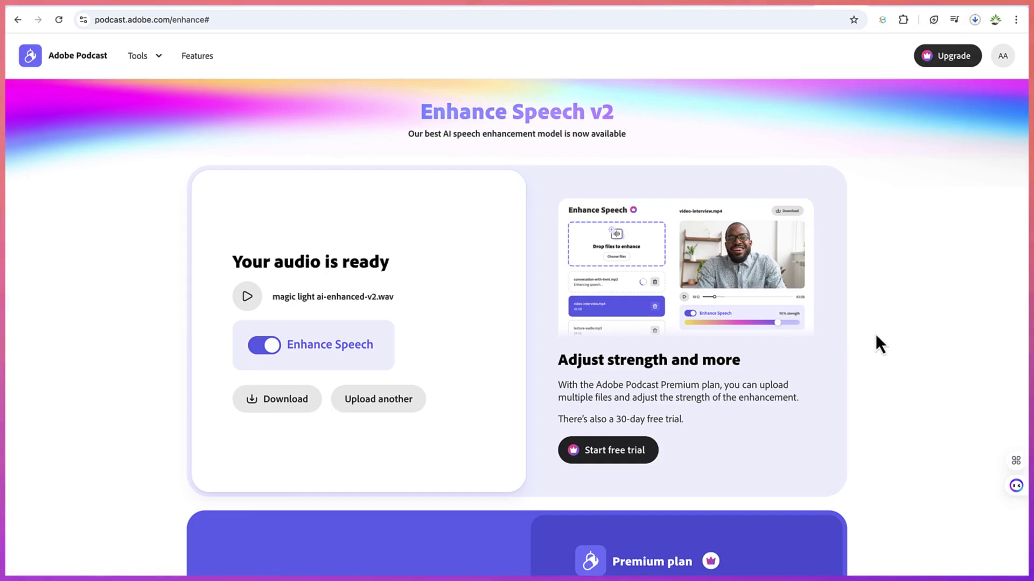